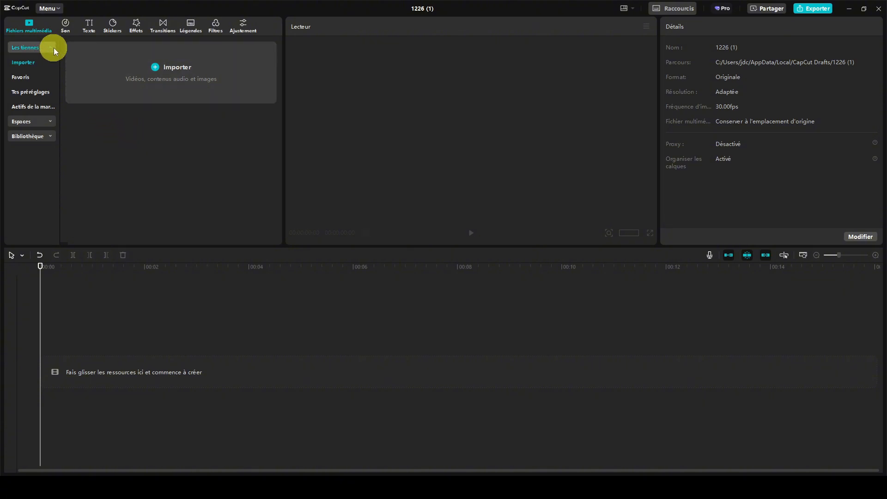
Add the 00:06 black clip from the library's Tendance videos to the start of the timeline.
left_click(34, 137)
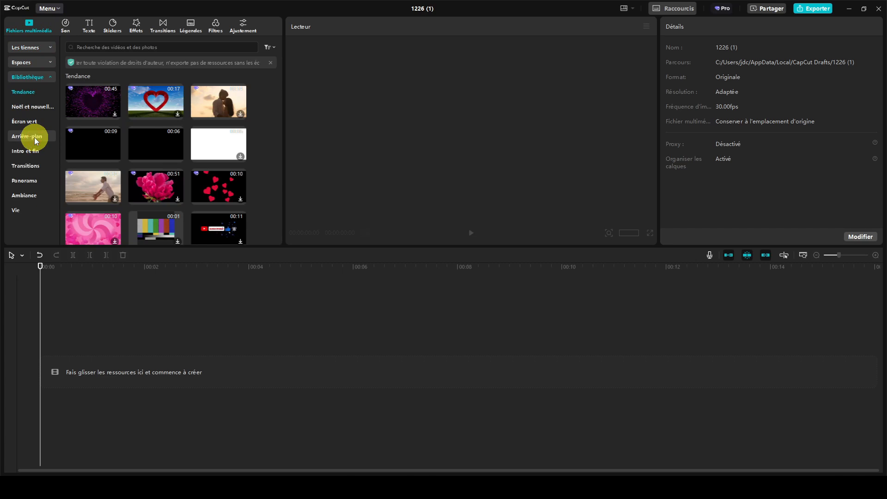
mouse_move(131, 135)
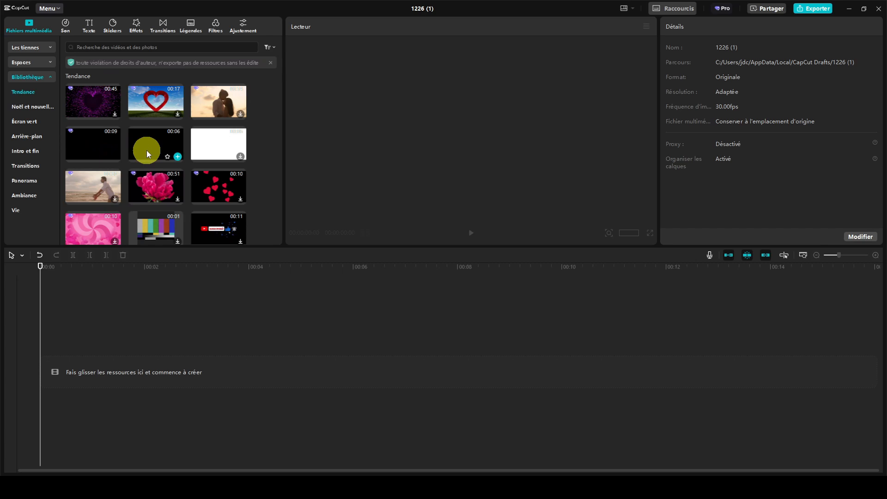
left_click_drag(148, 140, 88, 365)
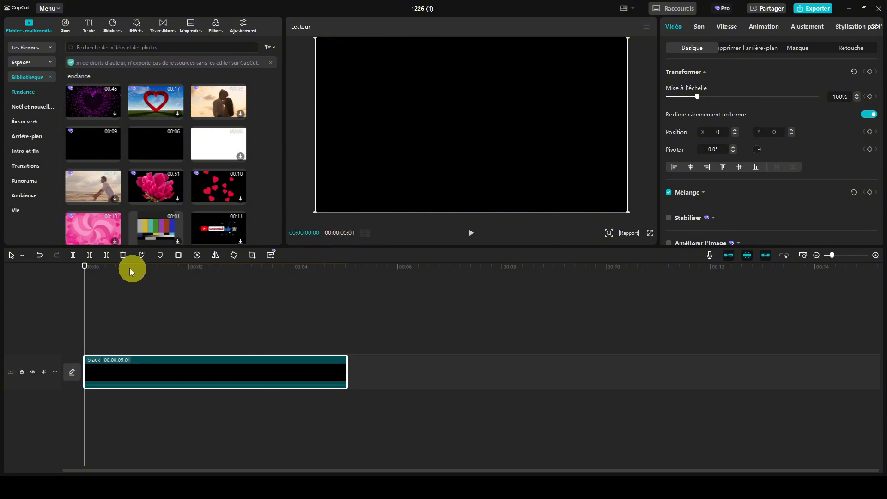
Paste two copies of the black clip and place them end to end after the original on the main track.
left_click_drag(83, 268, 348, 264)
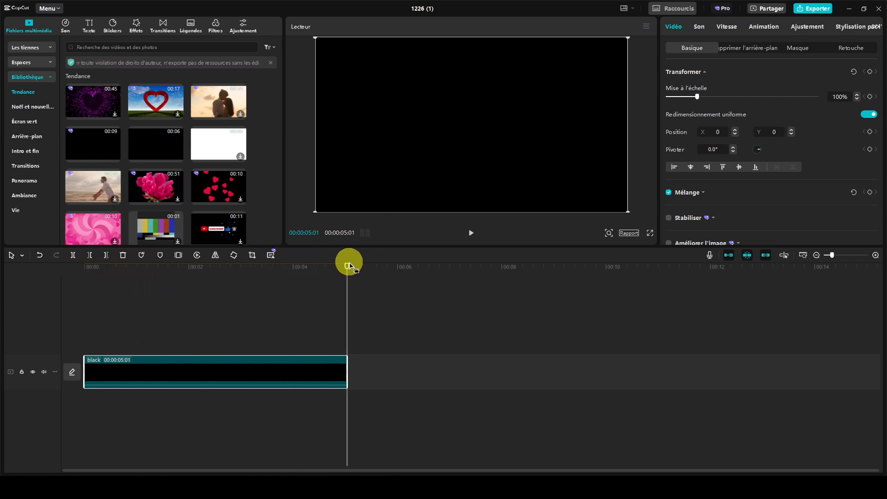
key("ctrl+v")
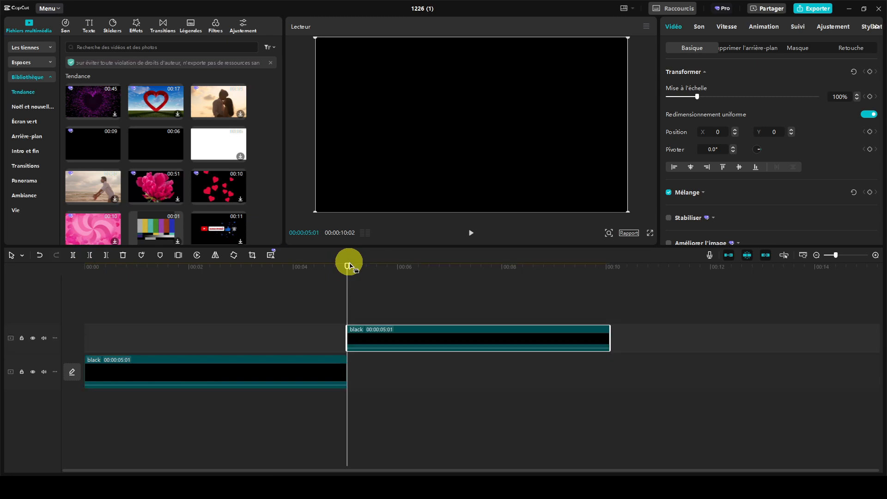
key("ctrl+v")
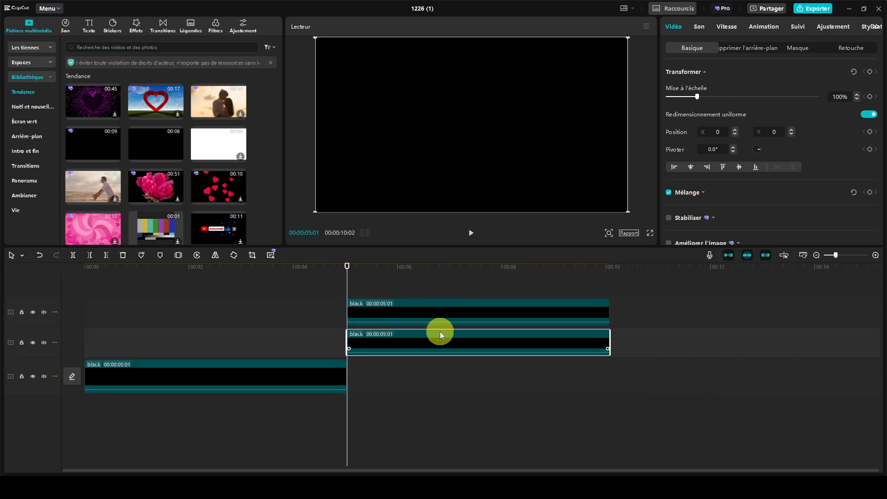
left_click_drag(440, 332, 439, 369)
left_click_drag(445, 329, 708, 364)
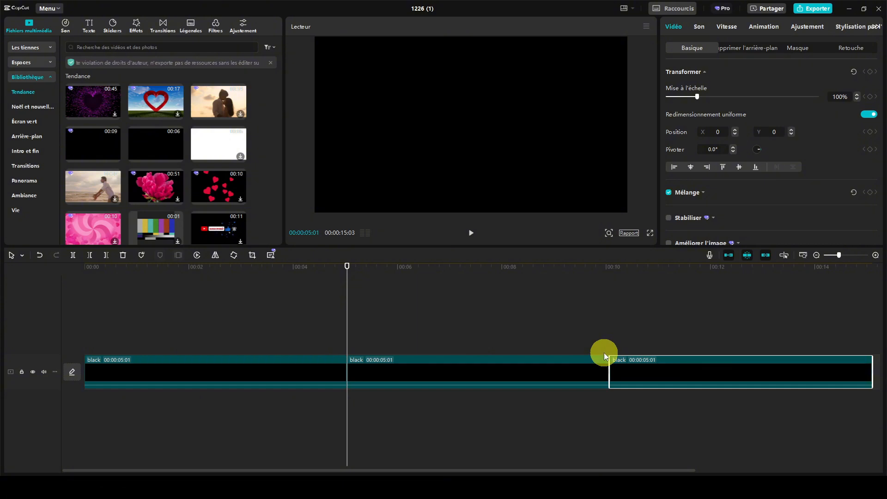
scroll(603, 353, "down", 1)
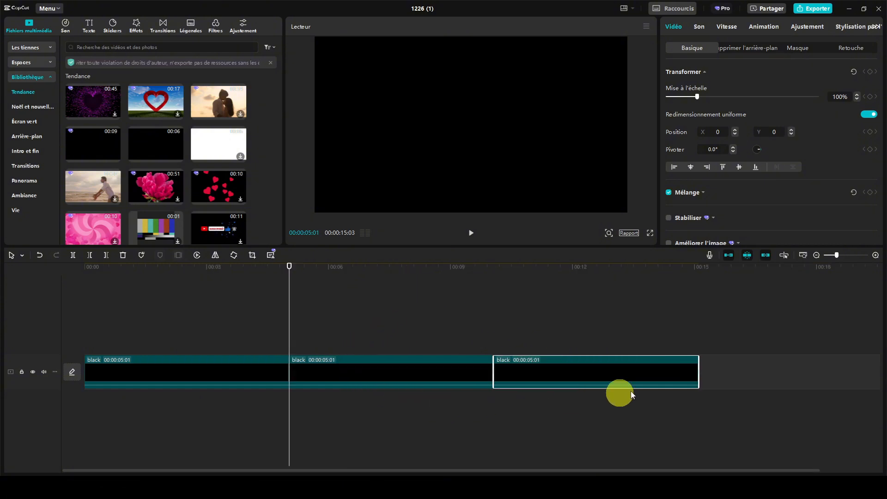
Add a default text (Texte par défaut) at the start of the timeline and extend it to the end of the third black clip.
left_click_drag(288, 268, 78, 270)
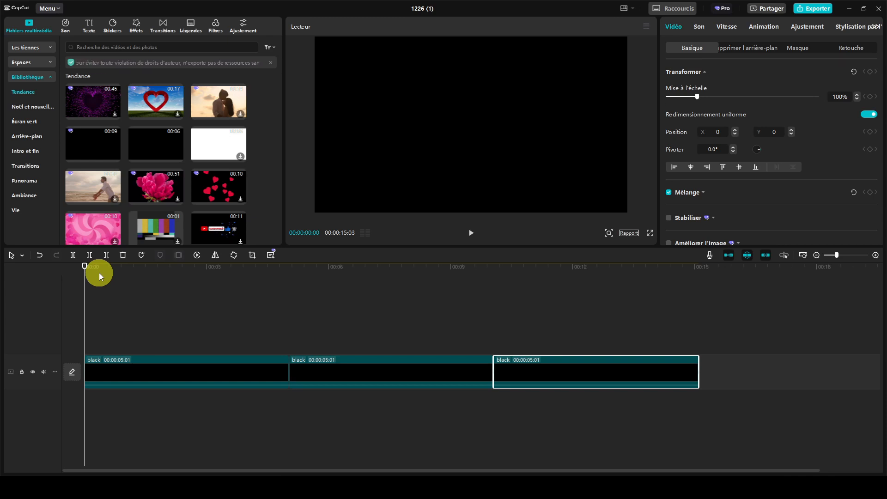
left_click(87, 28)
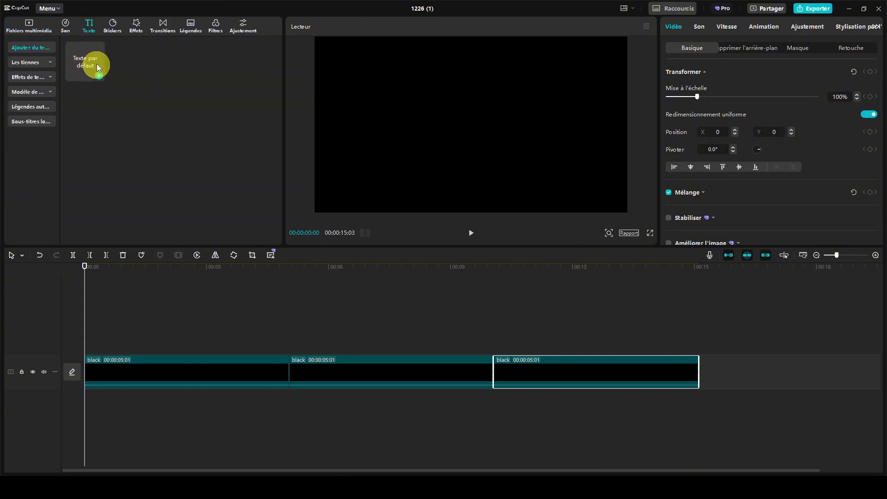
mouse_move(81, 70)
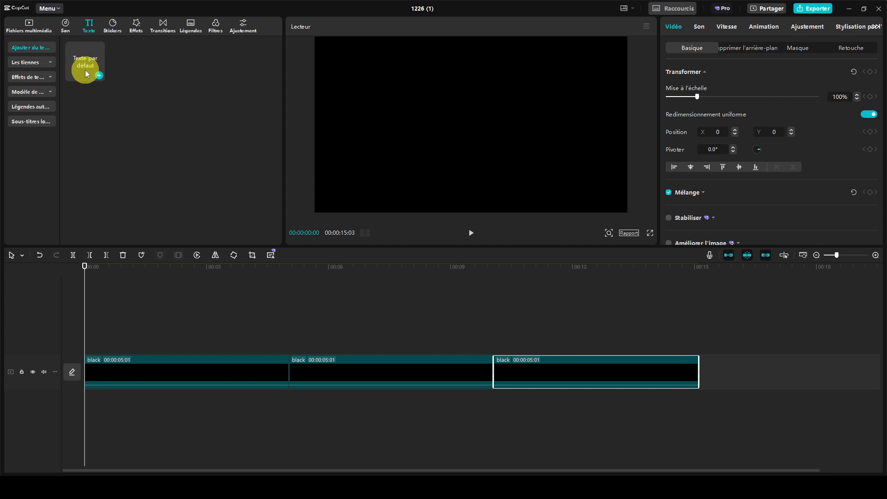
left_click_drag(85, 72, 85, 342)
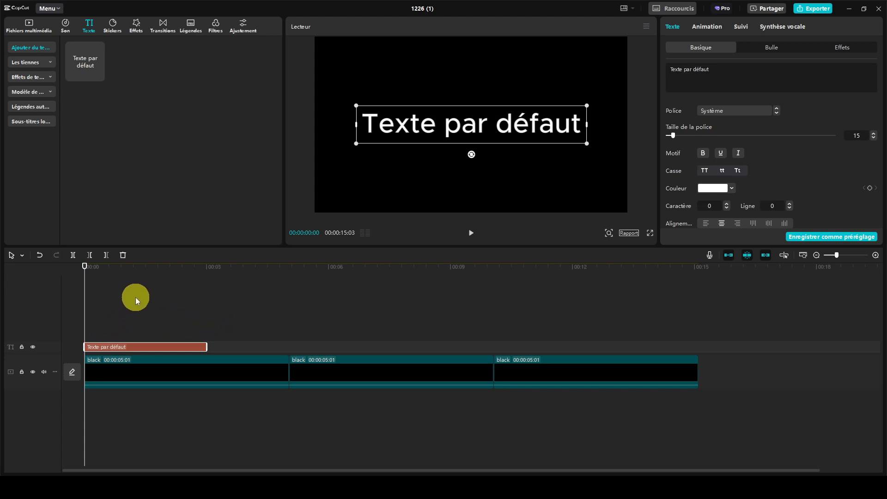
left_click_drag(202, 344, 698, 343)
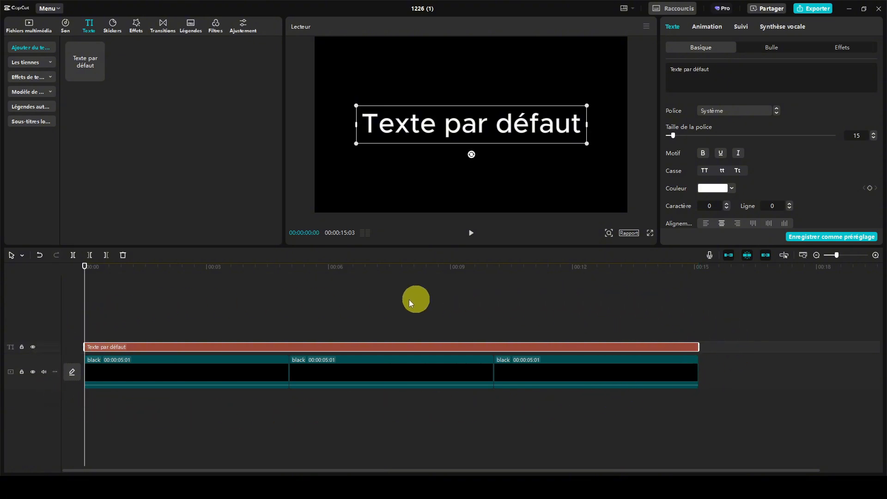
left_click_drag(85, 265, 79, 306)
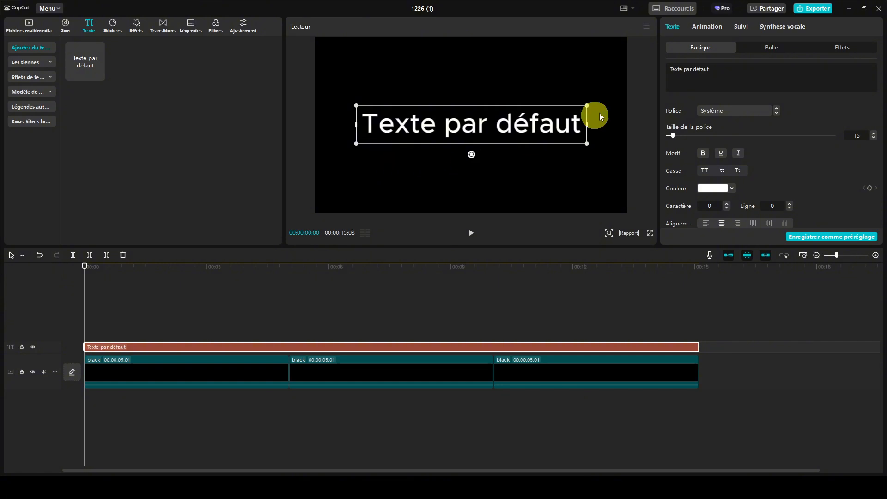
Switch to the Word document Générique.docx and copy its entire text.
left_click_drag(716, 71, 663, 72)
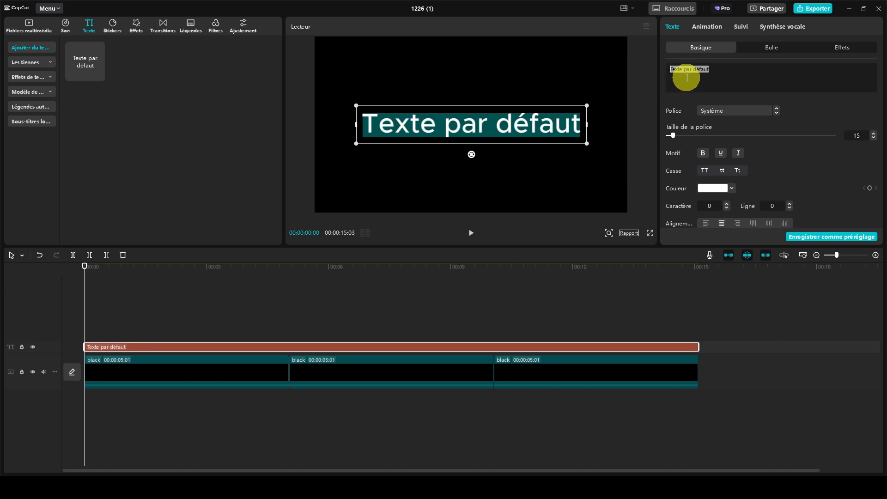
left_click(685, 70)
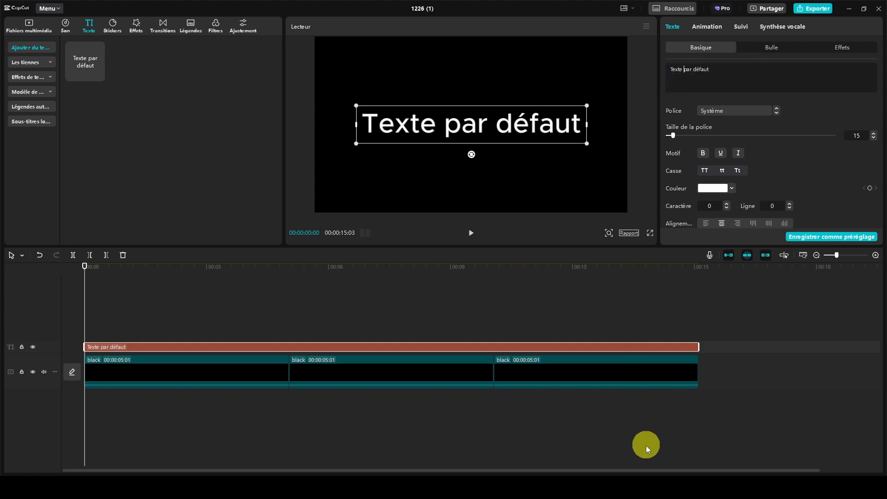
left_click(631, 483)
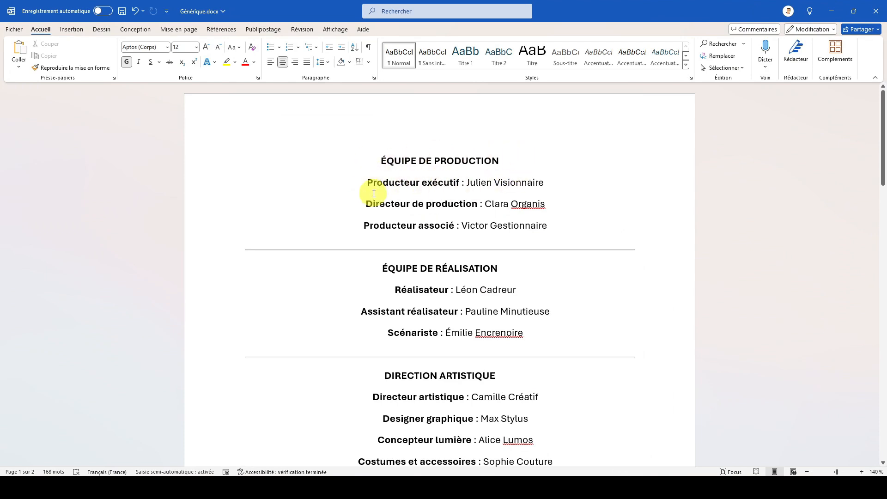
scroll(372, 197, "down", 2)
scroll(373, 194, "down", 12)
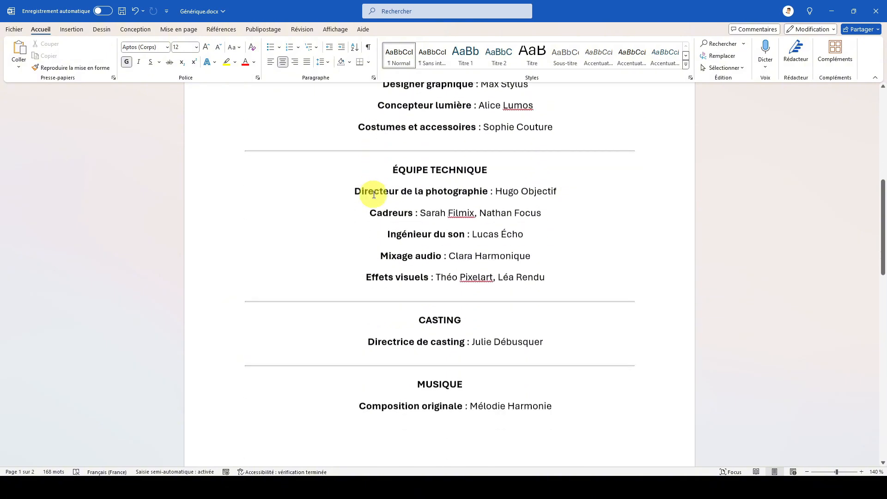
scroll(373, 194, "down", 8)
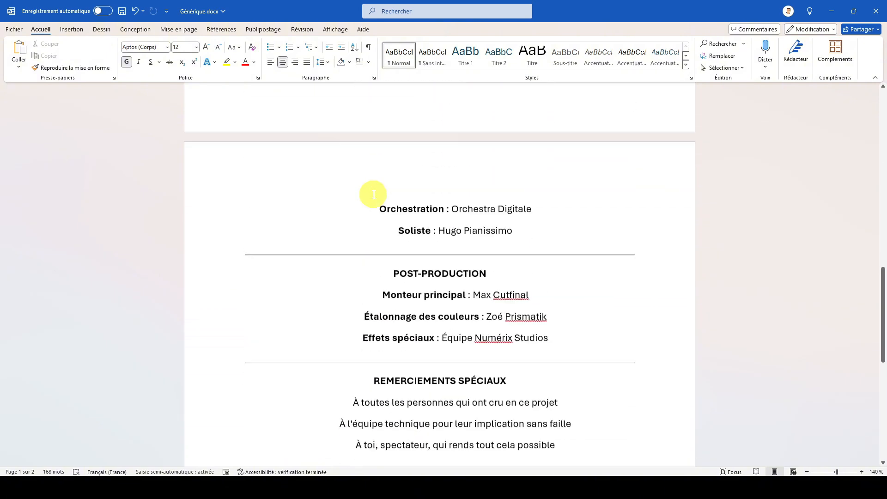
scroll(374, 194, "up", 3)
scroll(373, 194, "up", 18)
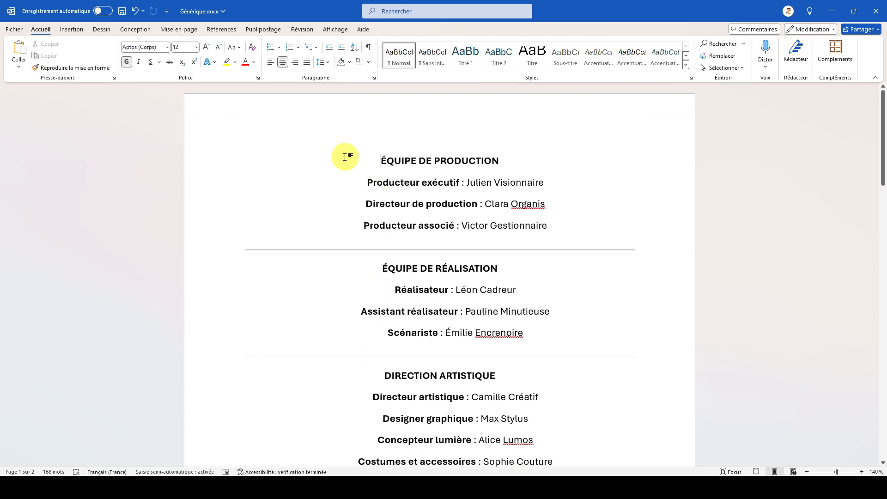
key("ctrl+a")
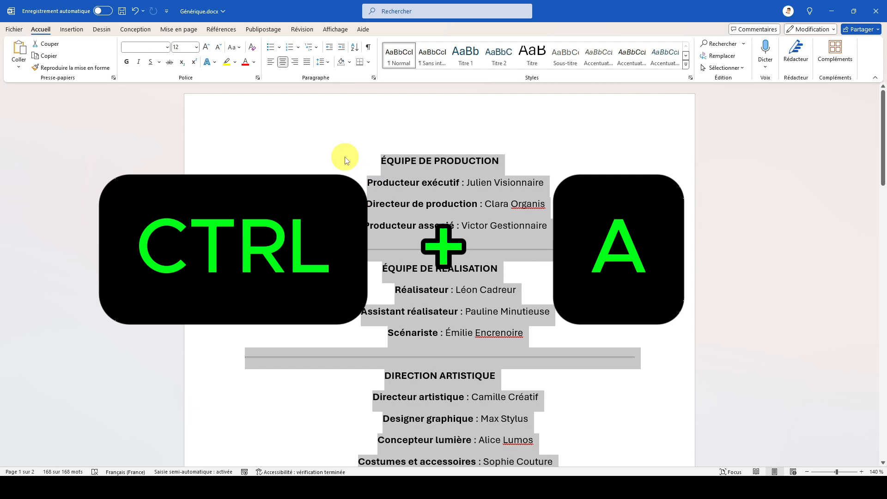
key("ctrl+c")
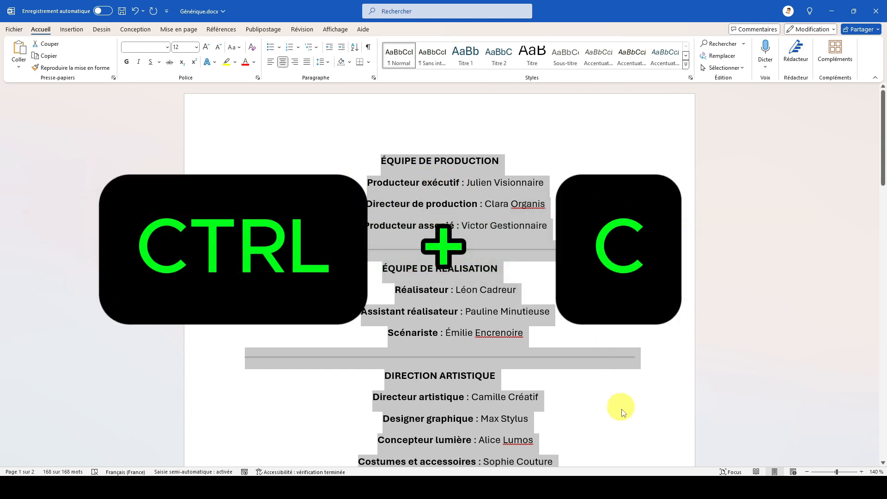
Switch back to CapCut and replace the default text's content with the copied credits.
left_click(611, 487)
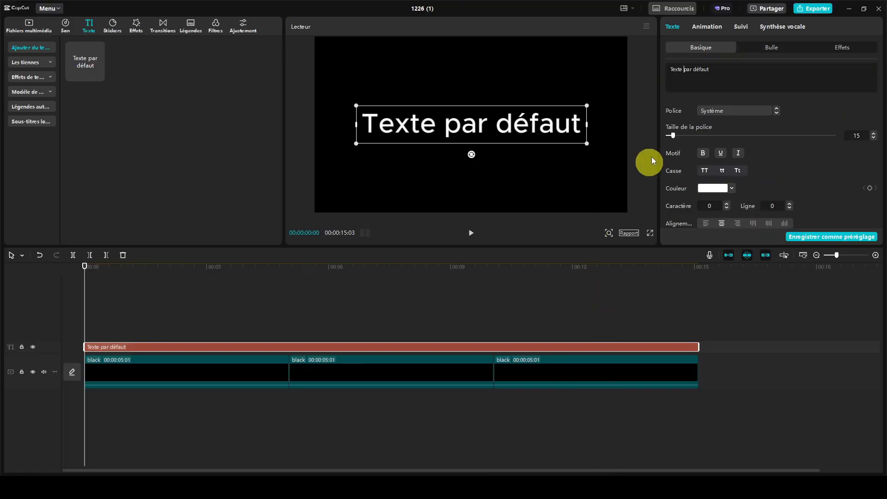
left_click_drag(714, 70, 663, 70)
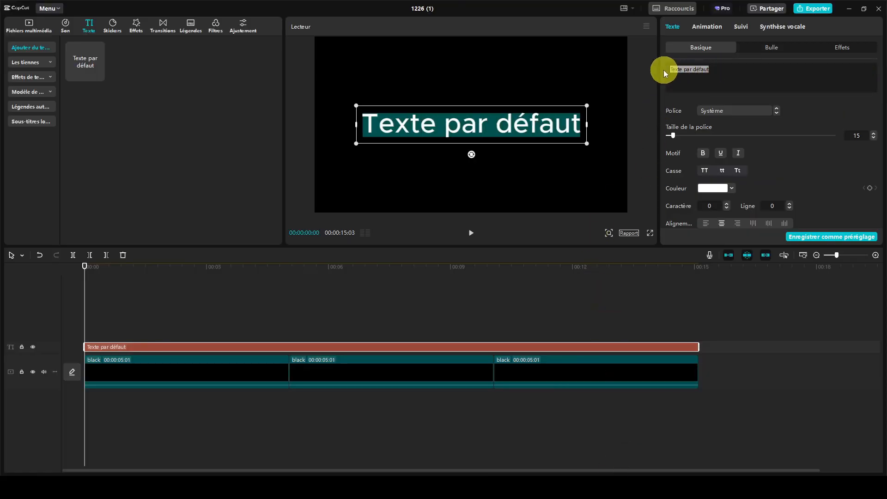
key("ctrl+v")
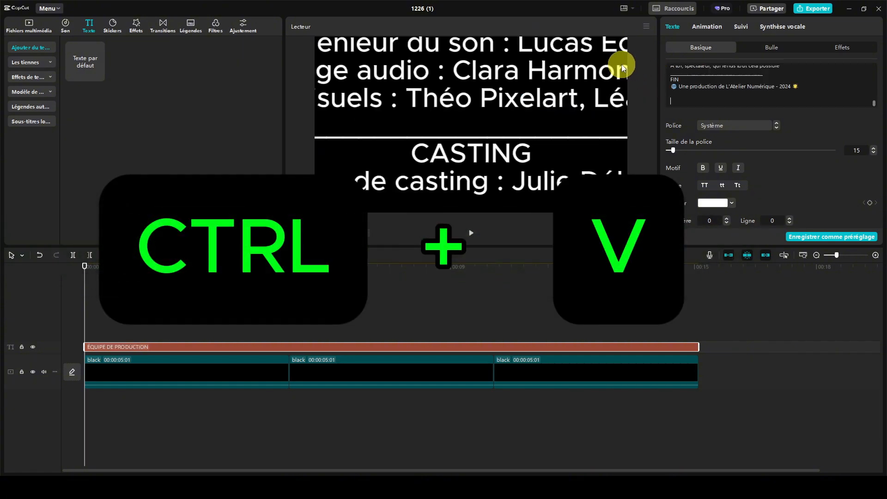
Set the font size of the credits text to 5.
scroll(706, 76, "up", 3)
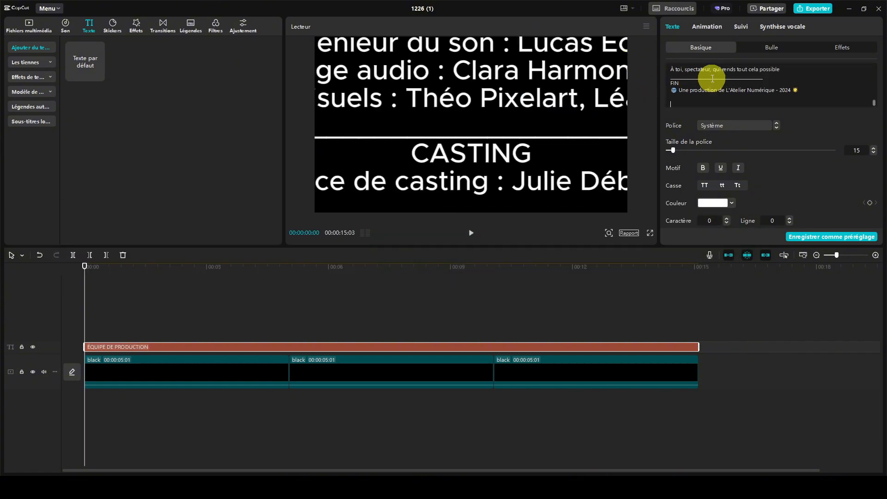
scroll(712, 79, "up", 10)
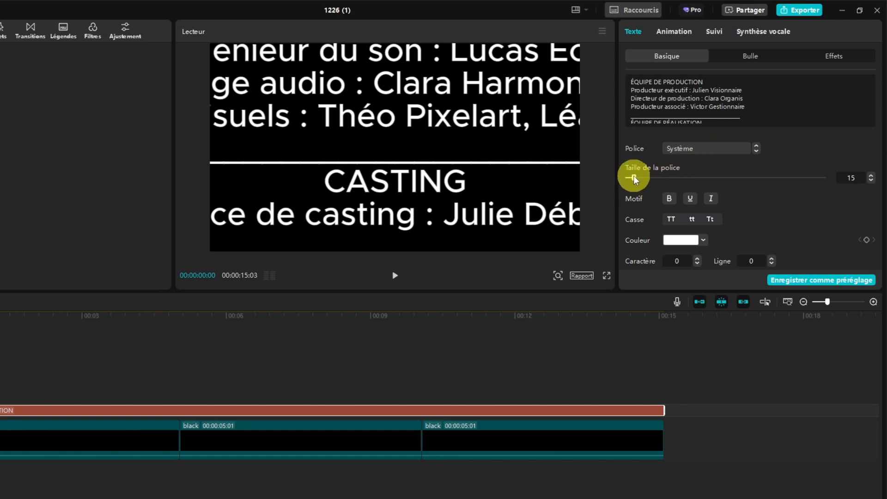
left_click_drag(633, 176, 630, 175)
left_click_drag(628, 178, 626, 176)
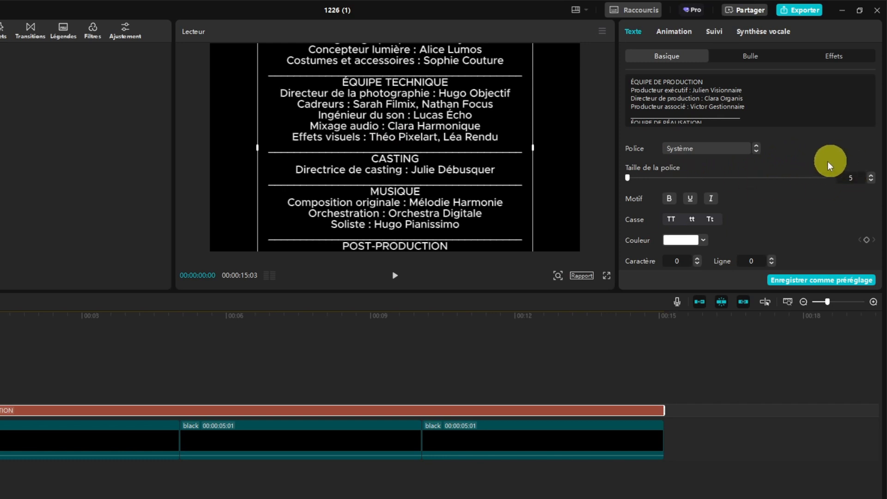
Move the credits straight down out of the frame to Y -3652 and add Transform keyframes at the timeline's start.
scroll(800, 157, "down", 1)
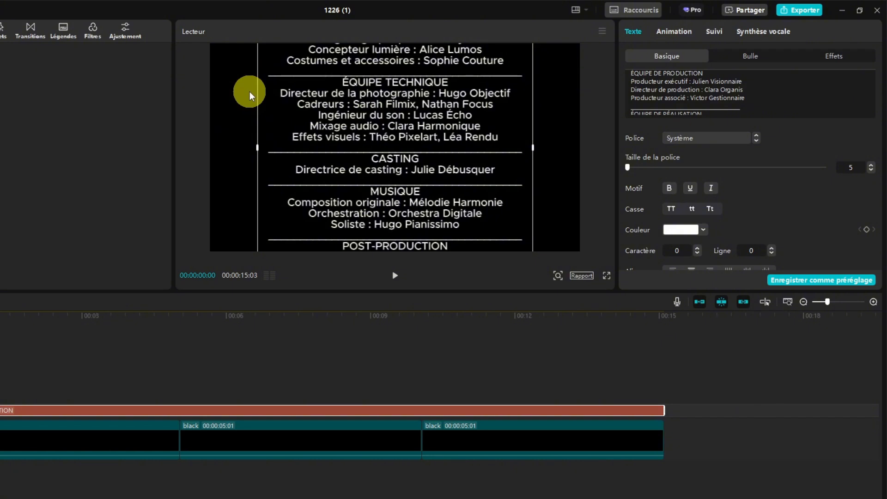
scroll(771, 175, "down", 3)
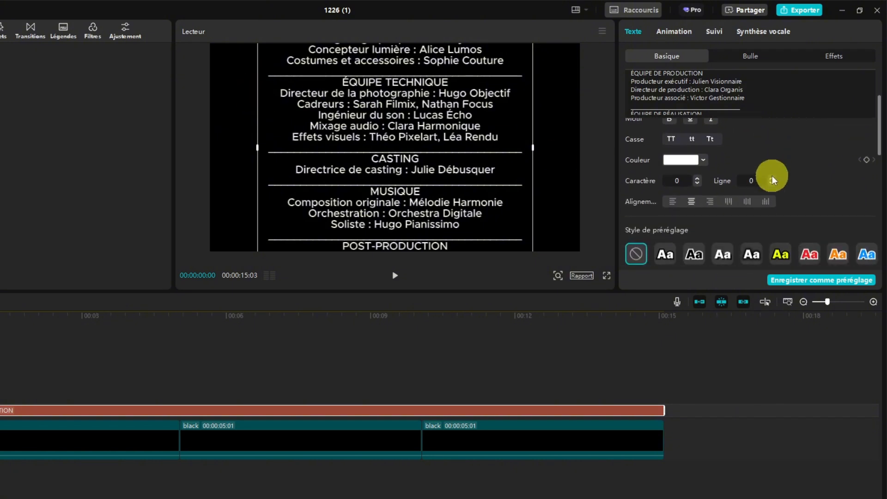
scroll(772, 176, "down", 4)
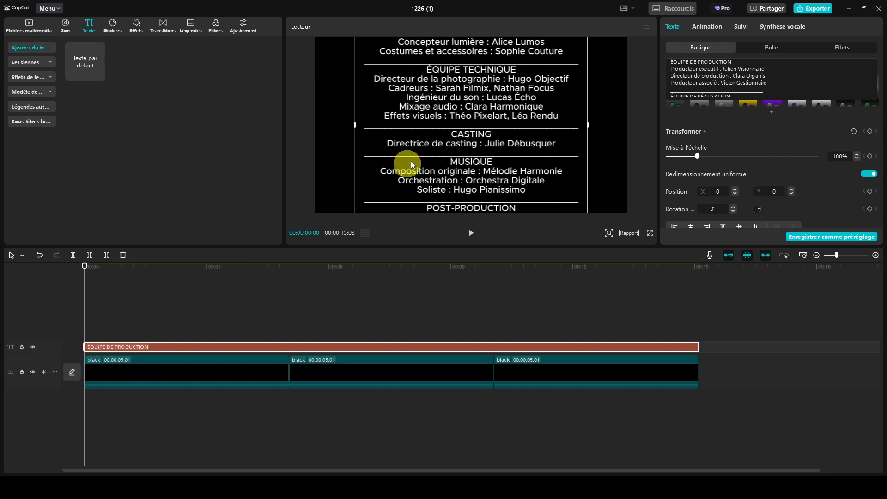
left_click(484, 68)
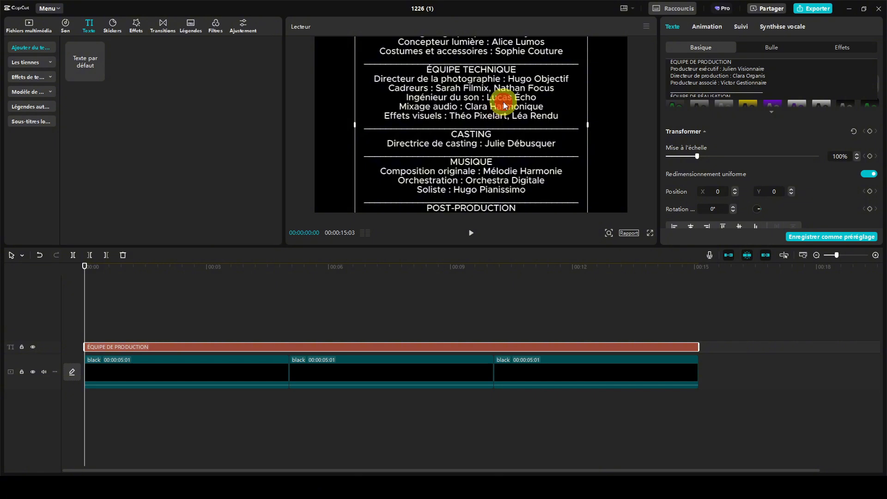
left_click_drag(494, 113, 503, 208)
left_click_drag(494, 76, 491, 242)
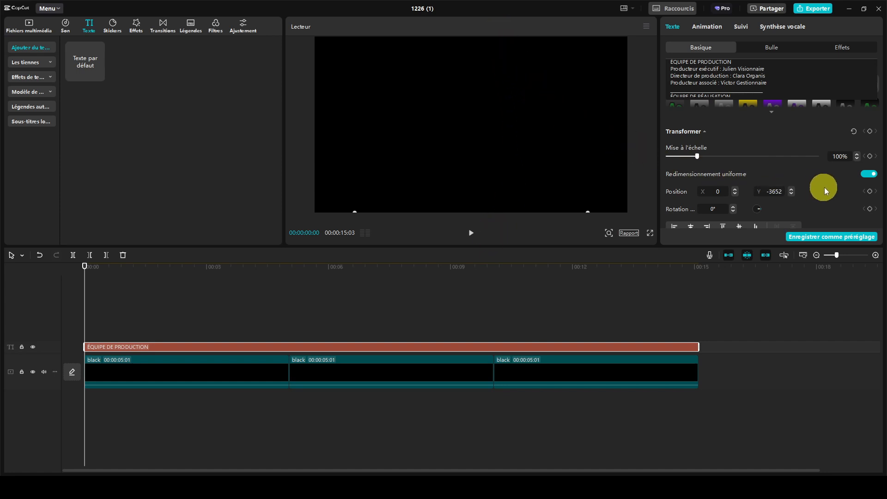
left_click(870, 133)
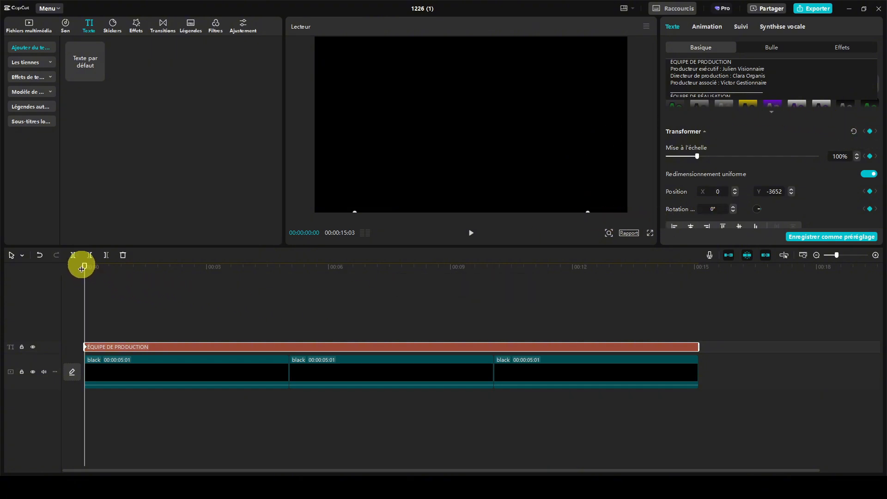
At the end of the credits clip, 00:00:15:03, set the text's Y position to 3652.
left_click_drag(83, 267, 184, 278)
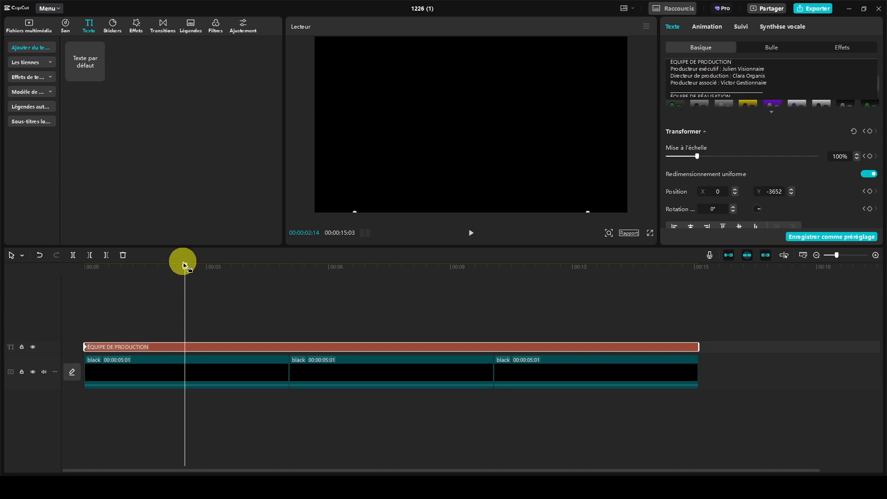
left_click_drag(184, 266, 697, 273)
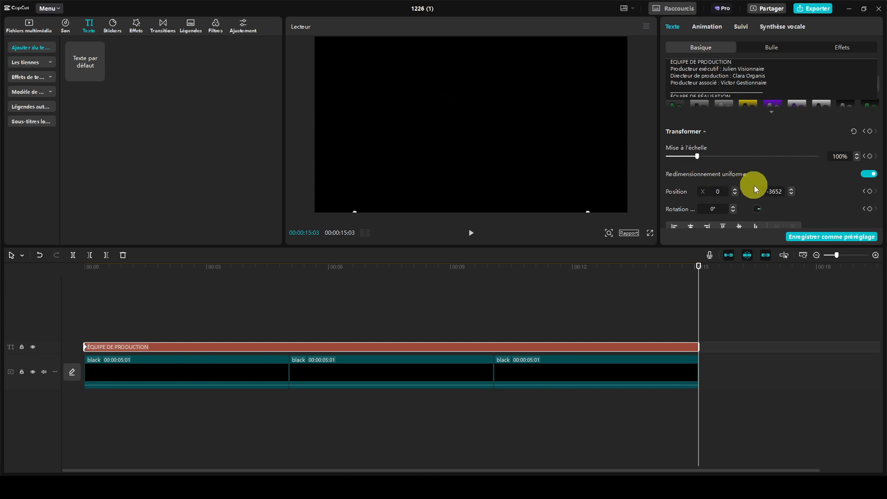
left_click(768, 191)
key("Return")
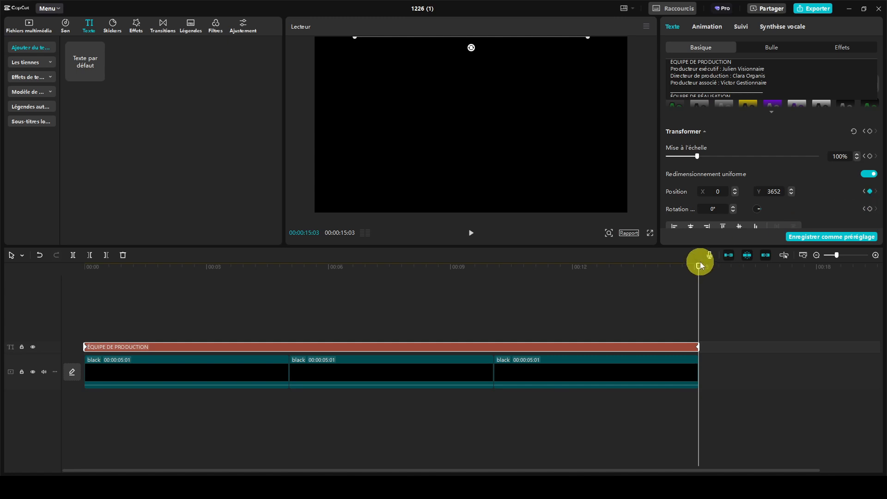
Play the scrolling credits from the beginning of the timeline.
left_click_drag(699, 265, 76, 287)
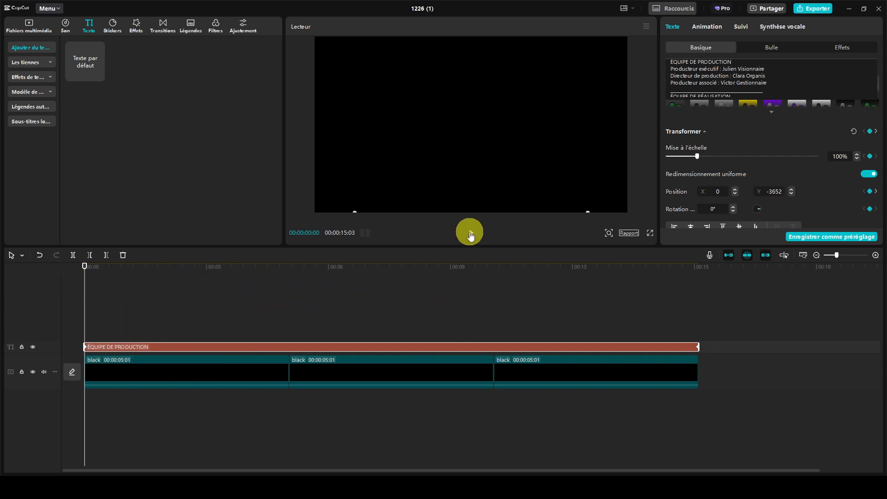
left_click(470, 233)
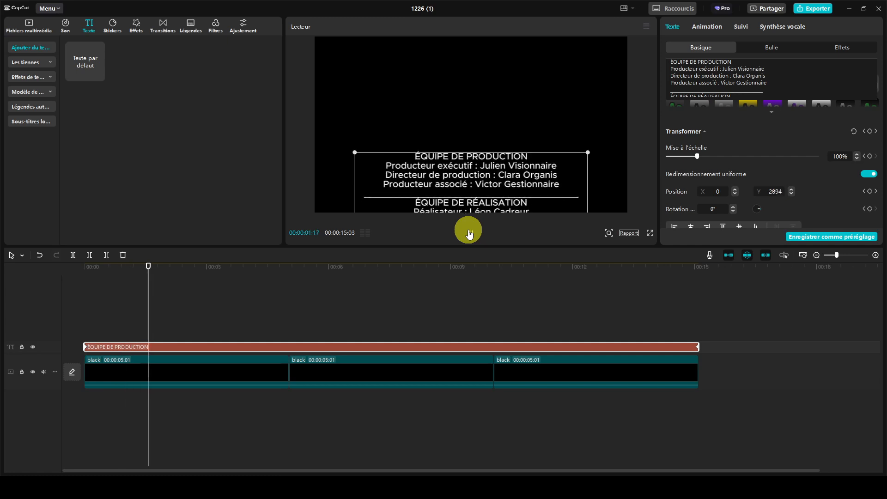